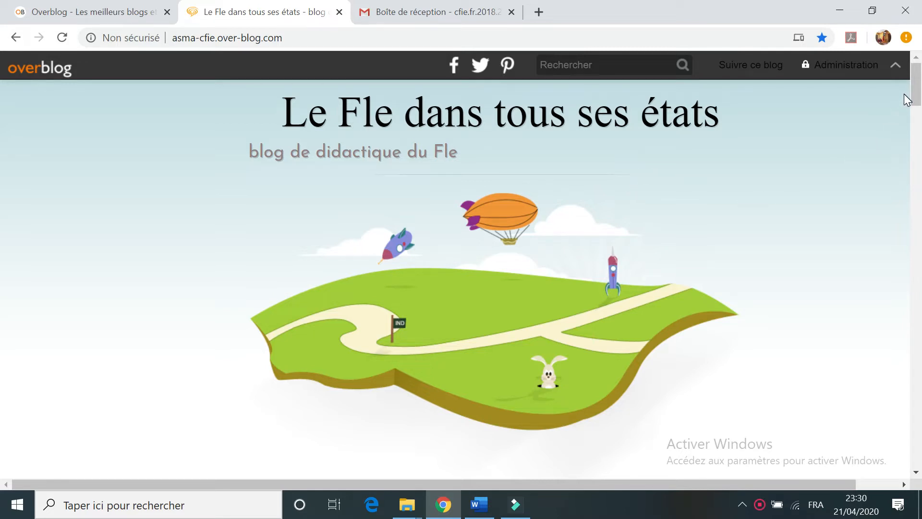
Step: Examine the interactive exercises published on the blog "Le Fle dans tous ses états" and its web address
{"action": "scroll", "coordinate": [3, 105], "scroll_direction": "down", "scroll_amount": 8}
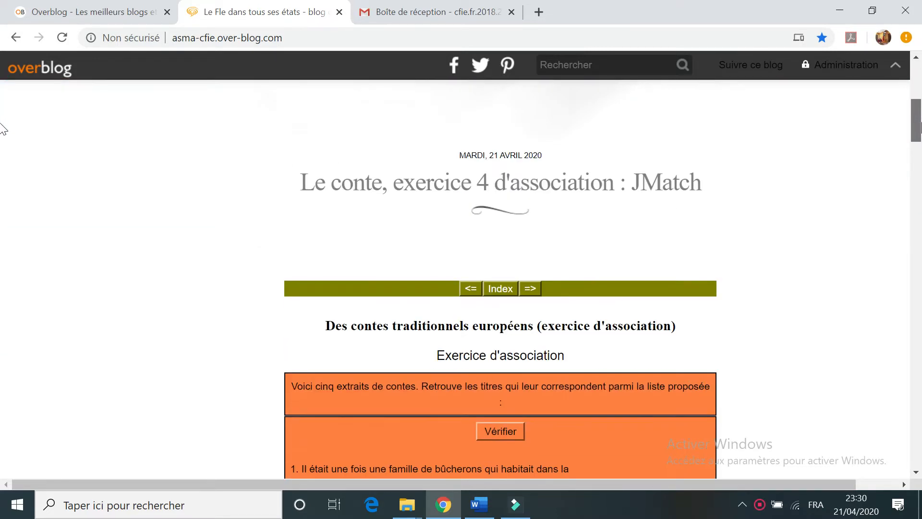
{"action": "scroll", "coordinate": [3, 130], "scroll_direction": "down", "scroll_amount": 4}
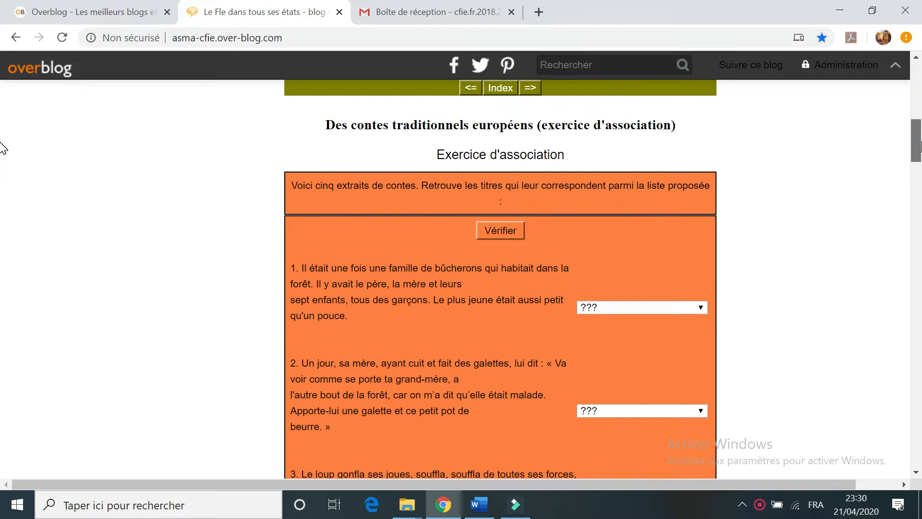
{"action": "scroll", "coordinate": [2, 149], "scroll_direction": "down", "scroll_amount": 4}
{"action": "scroll", "coordinate": [2, 168], "scroll_direction": "down", "scroll_amount": 5}
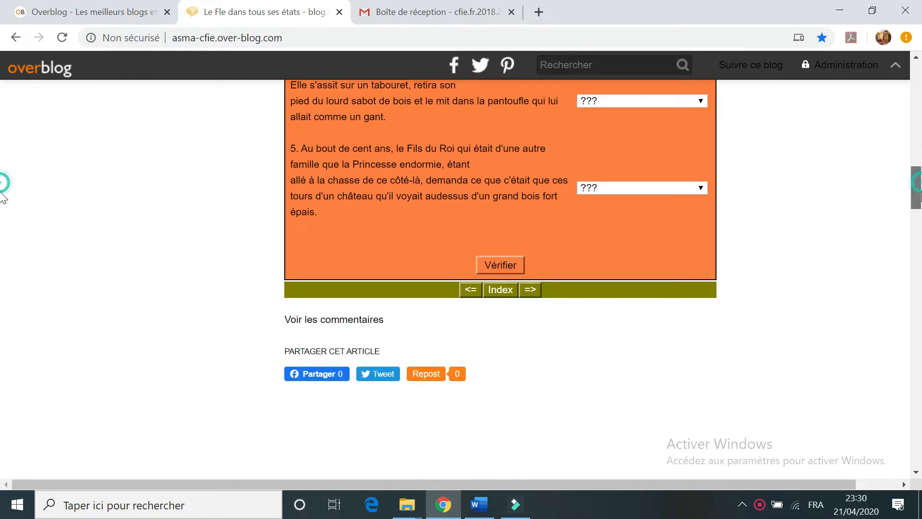
{"action": "scroll", "coordinate": [3, 196], "scroll_direction": "down", "scroll_amount": 12}
{"action": "scroll", "coordinate": [2, 260], "scroll_direction": "down", "scroll_amount": 5}
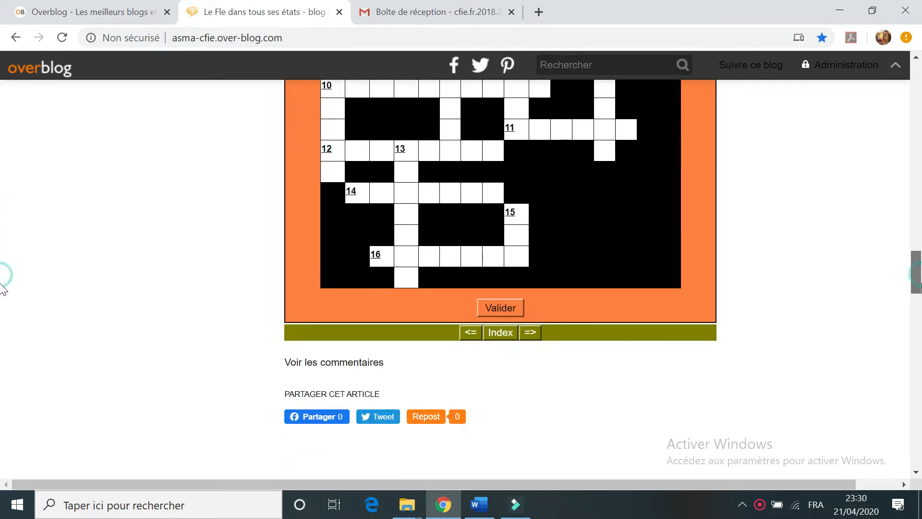
{"action": "scroll", "coordinate": [2, 288], "scroll_direction": "down", "scroll_amount": 2}
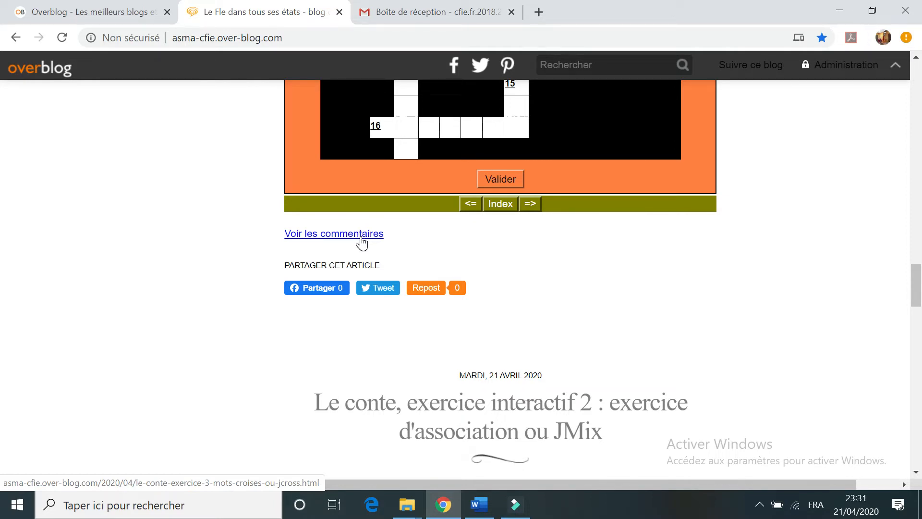
{"action": "left_click_drag", "start_coordinate": [294, 38], "coordinate": [171, 38]}
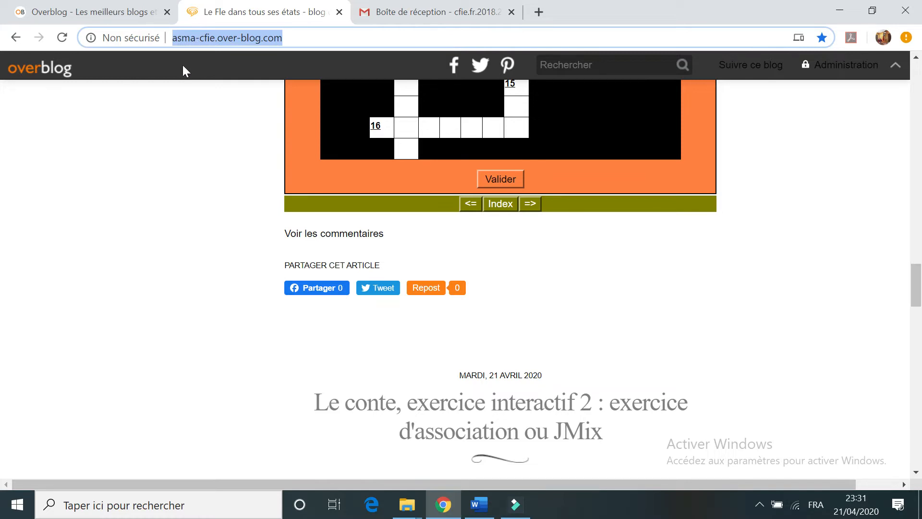
Step: Switch to the Overblog home page and open the form for creating a new blog
{"action": "left_click", "coordinate": [101, 15]}
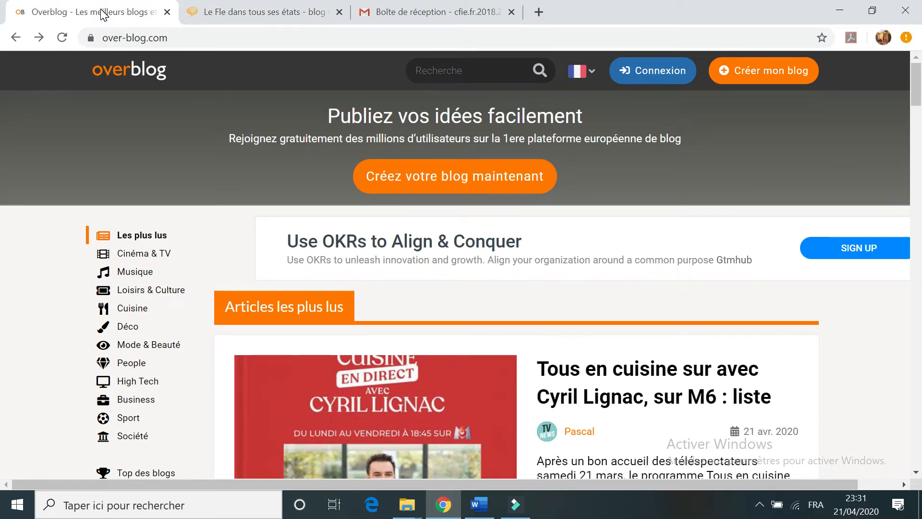
{"action": "left_click_drag", "start_coordinate": [124, 38], "coordinate": [95, 38]}
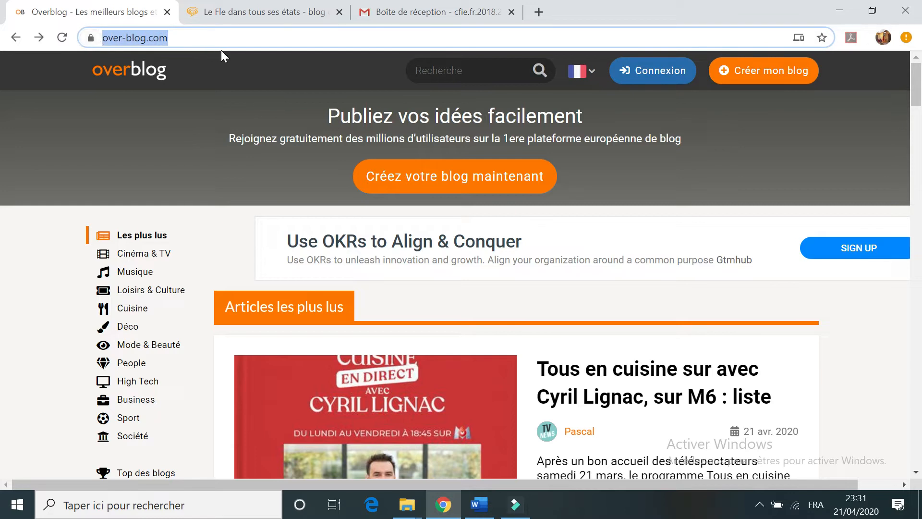
{"action": "left_click", "coordinate": [427, 182]}
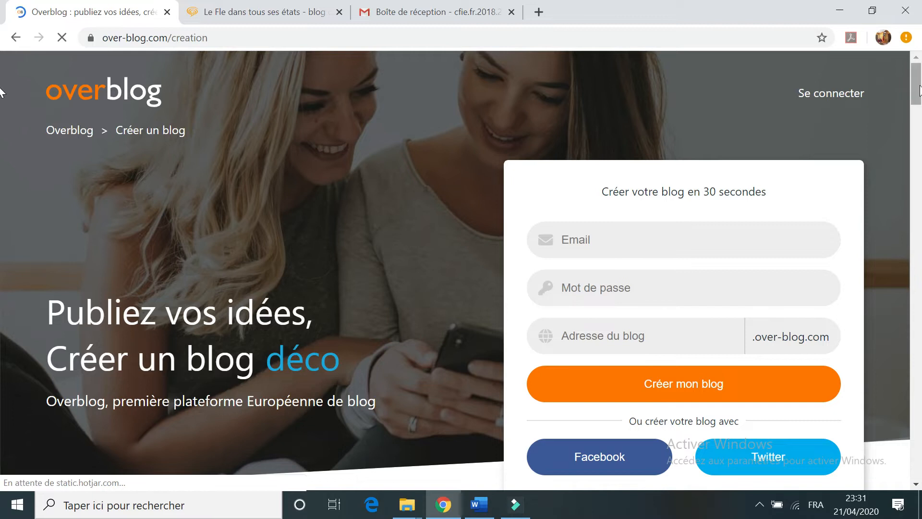
{"action": "scroll", "coordinate": [2, 98], "scroll_direction": "down", "scroll_amount": 3}
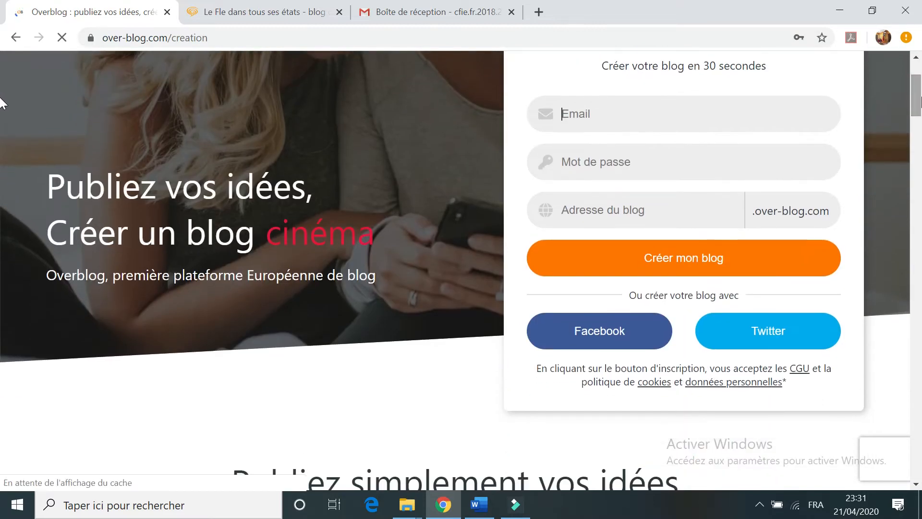
{"action": "left_click", "coordinate": [576, 113]}
{"action": "right_click", "coordinate": [580, 114]}
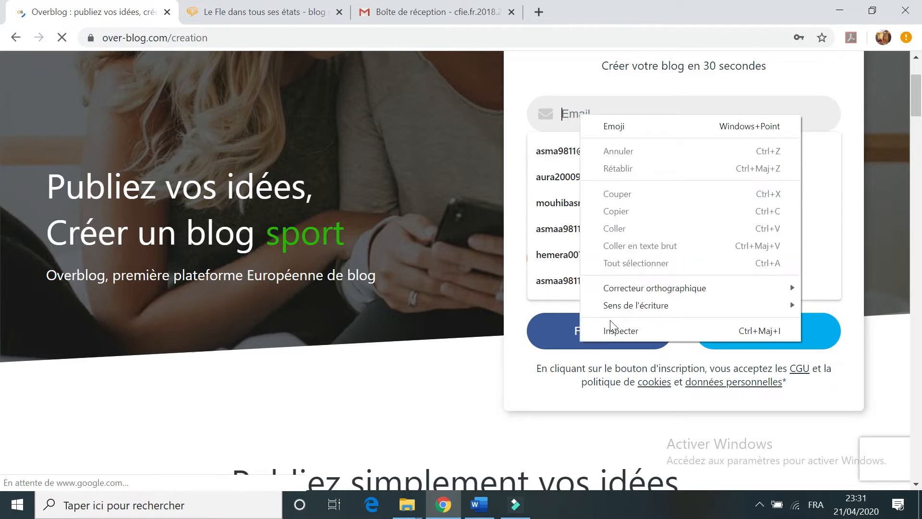
{"action": "left_click", "coordinate": [618, 229]}
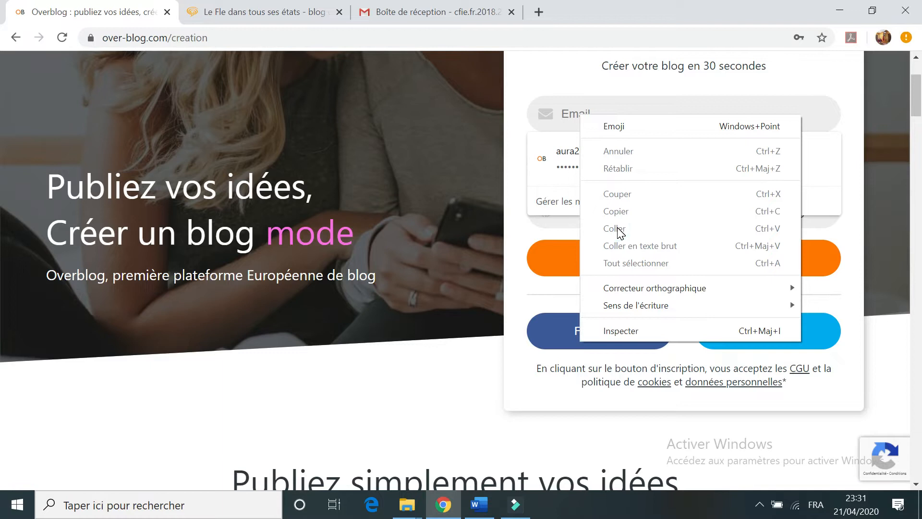
{"action": "left_click", "coordinate": [466, 173]}
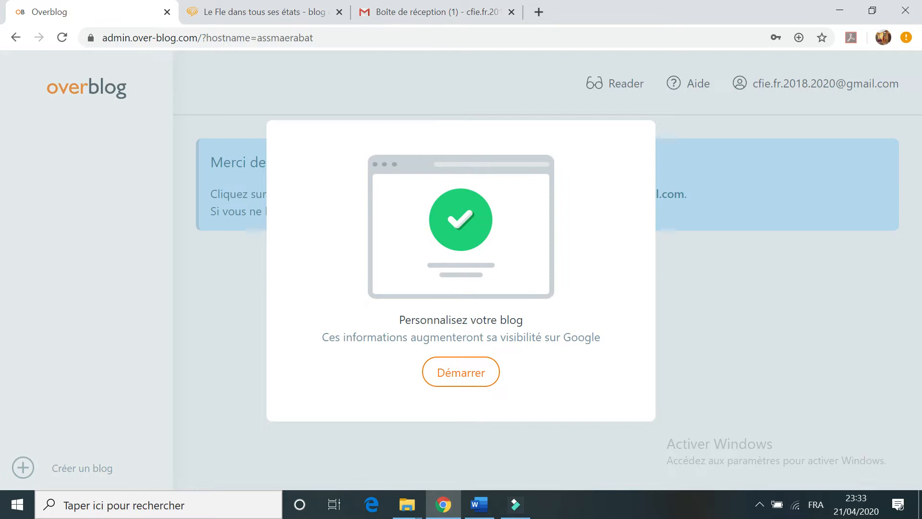
Step: Start personalising the new blog and set its title to "Le fle au Maroc"
{"action": "left_click", "coordinate": [457, 382]}
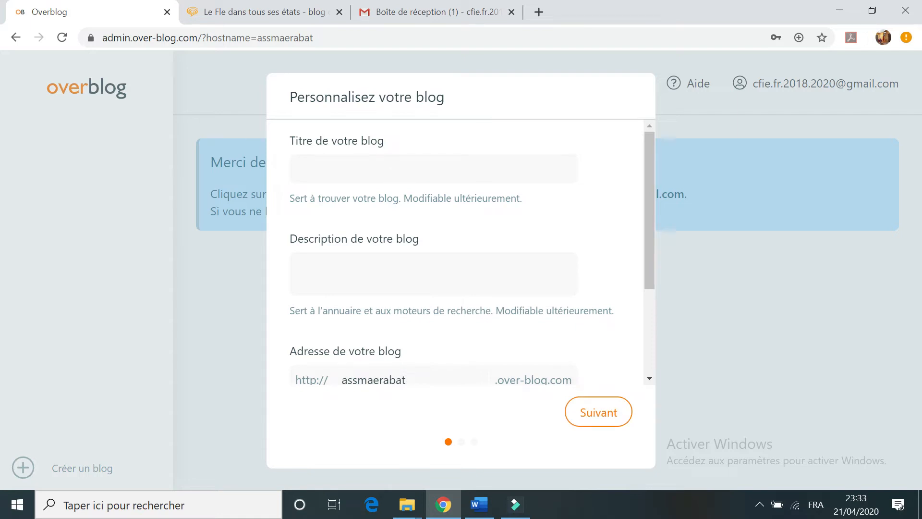
{"action": "left_click", "coordinate": [305, 165]}
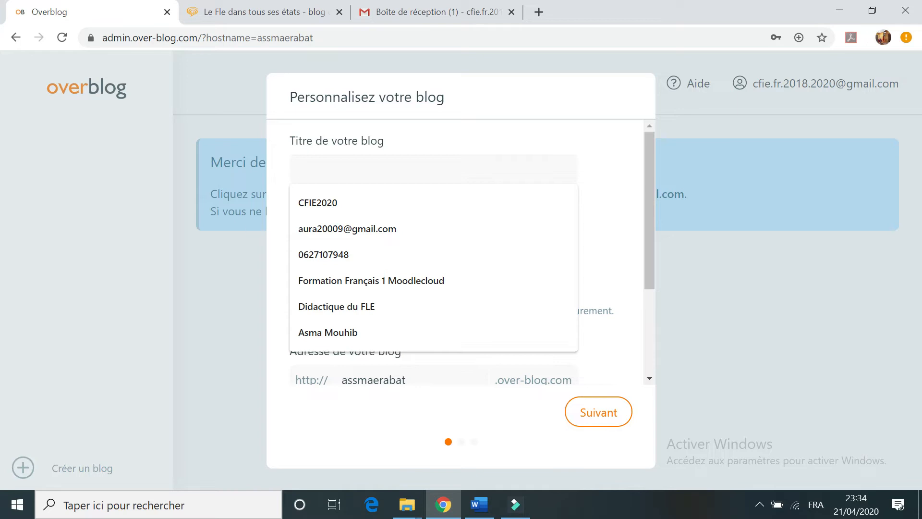
{"action": "type", "text": "Le fle au Maroc"}
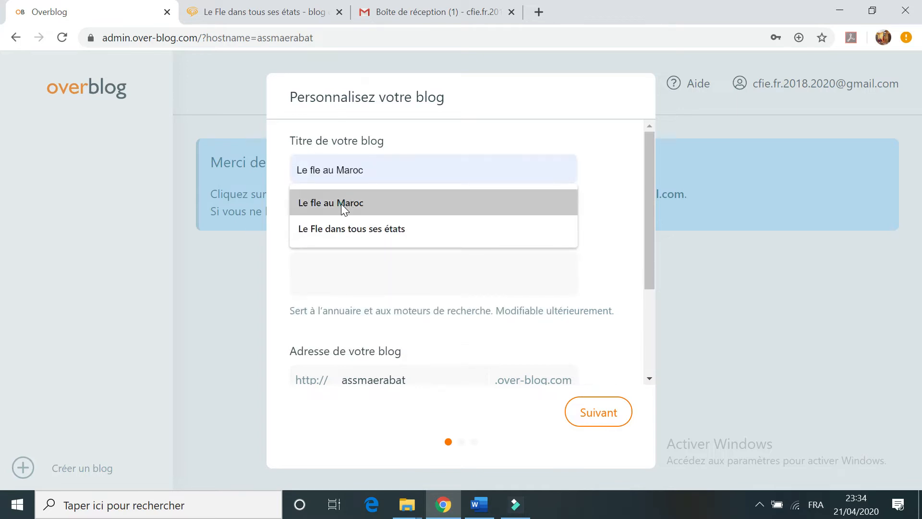
{"action": "left_click", "coordinate": [344, 207]}
Step: Enter "didactique du fle" as the blog's description
{"action": "left_click", "coordinate": [310, 236]}
{"action": "left_click", "coordinate": [310, 237]}
{"action": "left_click", "coordinate": [310, 237]}
{"action": "left_click", "coordinate": [330, 241]}
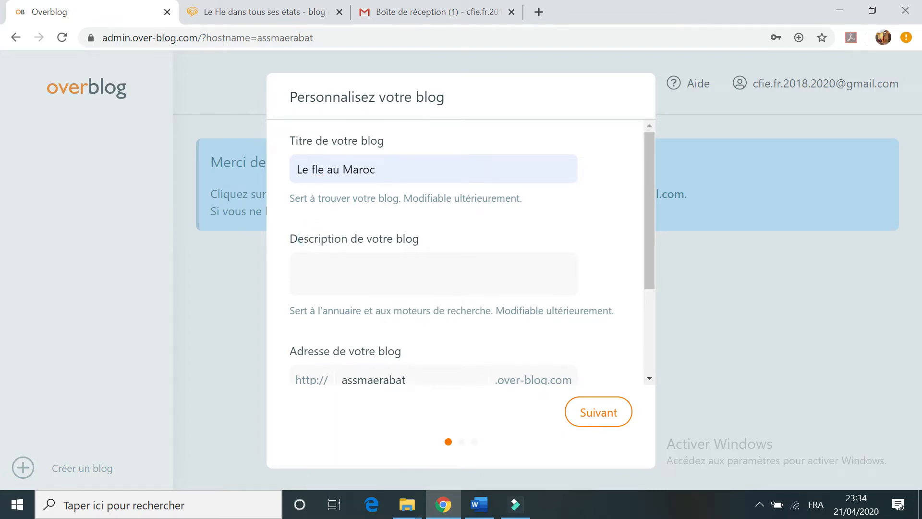
{"action": "left_click", "coordinate": [387, 238]}
{"action": "left_click", "coordinate": [301, 244]}
{"action": "double_click", "coordinate": [307, 239]}
{"action": "left_click", "coordinate": [307, 239]}
{"action": "left_click", "coordinate": [316, 272]}
{"action": "type", "text": "didactique du fle"}
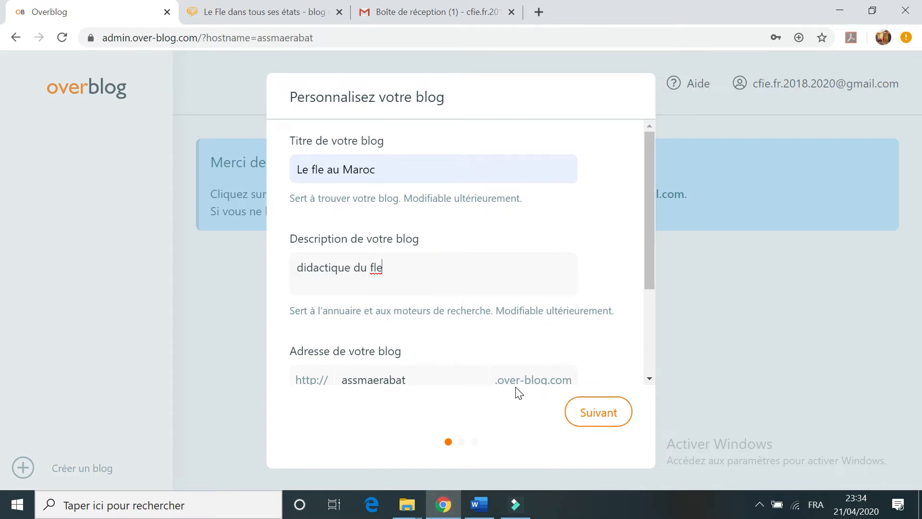
Step: Continue past the blog's address and avatar settings to the choice of graphic theme
{"action": "left_click", "coordinate": [649, 381]}
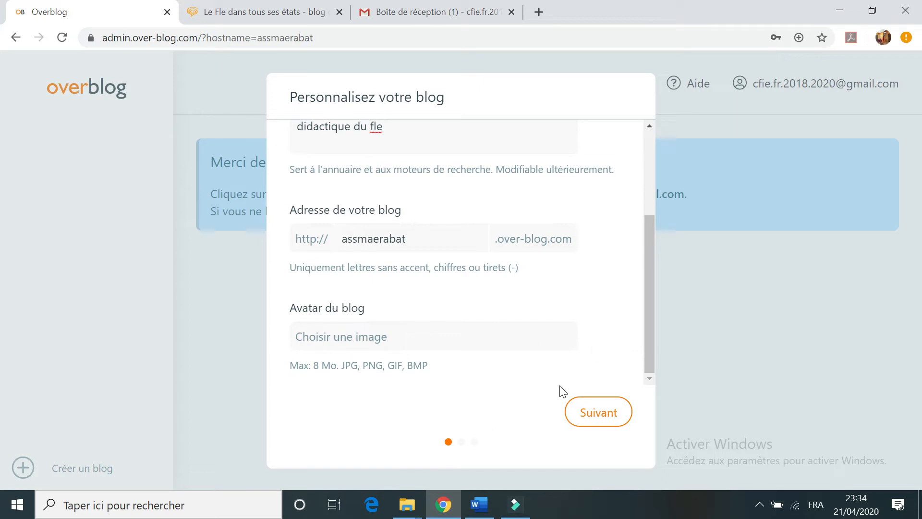
{"action": "left_click", "coordinate": [650, 378]}
{"action": "left_click", "coordinate": [612, 421]}
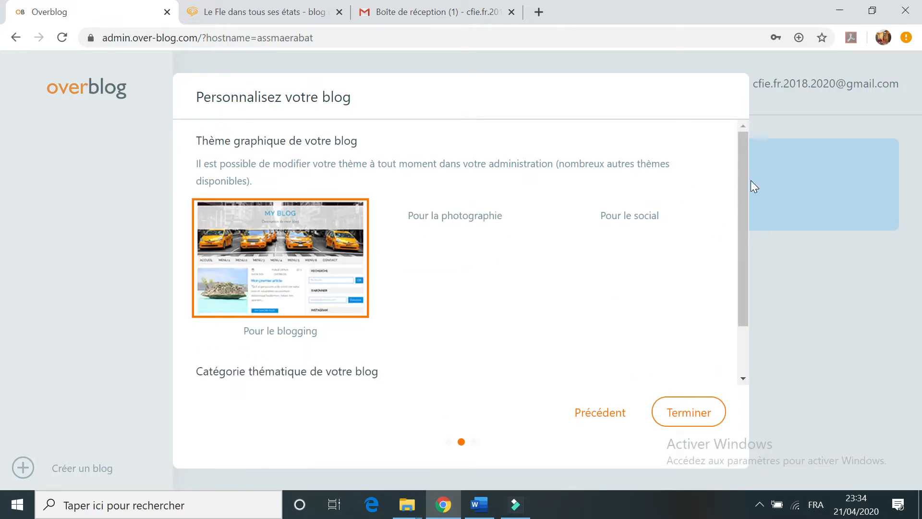
Step: Set the blog's thematic category to "Emploi, Etudes & Enseignement", finish the personalisation and show the dashboard
{"action": "left_click_drag", "start_coordinate": [745, 180], "coordinate": [745, 219]}
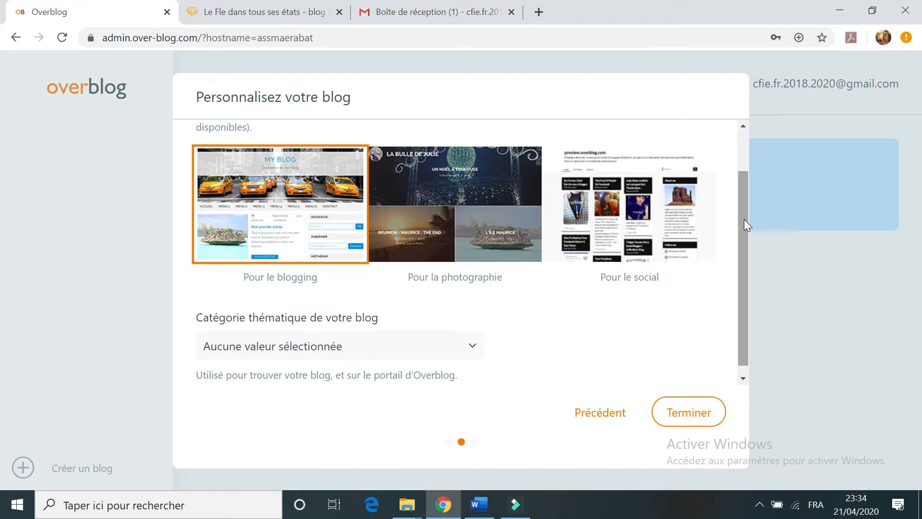
{"action": "left_click_drag", "start_coordinate": [745, 219], "coordinate": [743, 244]}
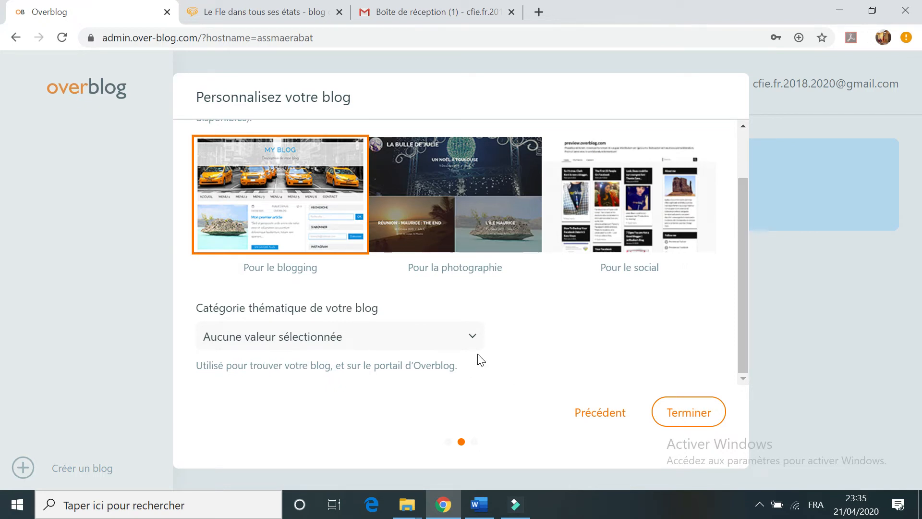
{"action": "left_click", "coordinate": [474, 338]}
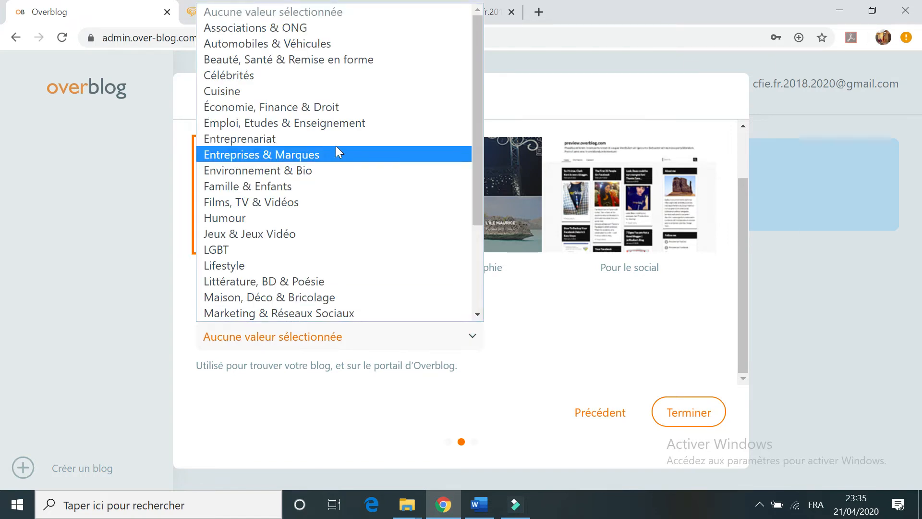
{"action": "left_click", "coordinate": [299, 123]}
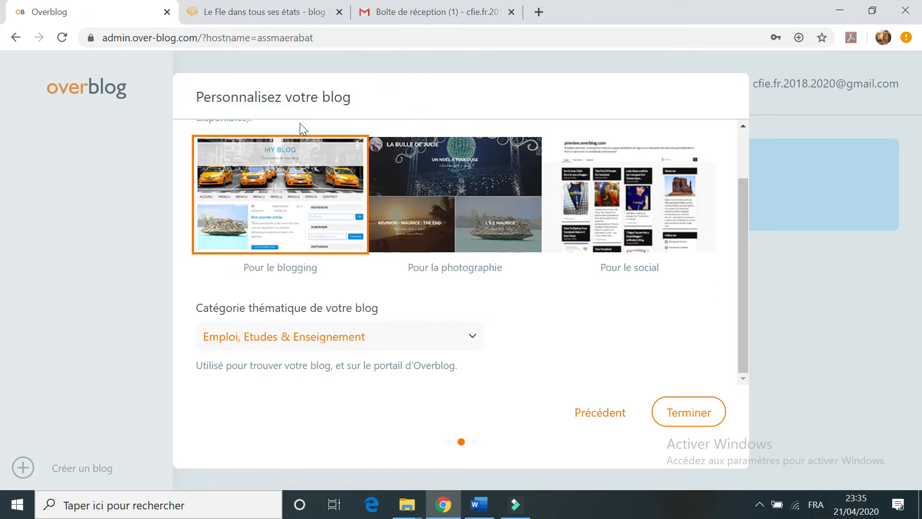
{"action": "left_click", "coordinate": [697, 419]}
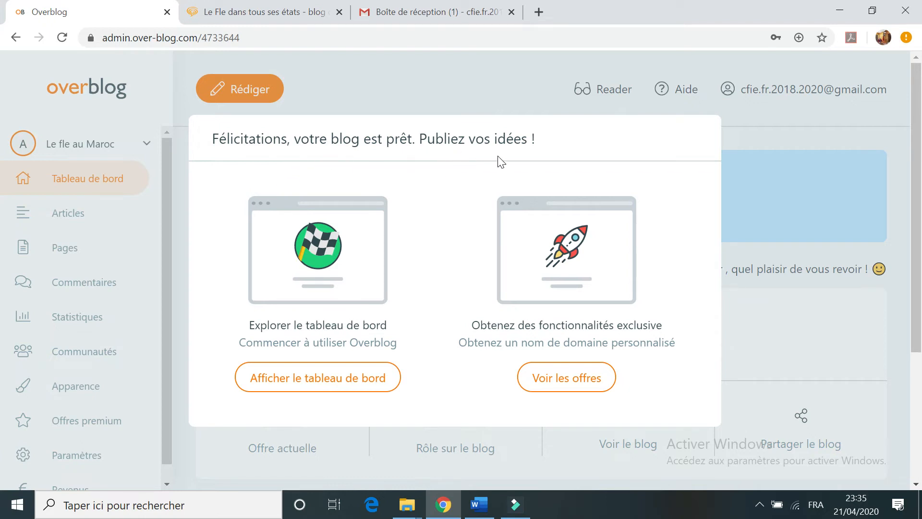
{"action": "left_click", "coordinate": [329, 384]}
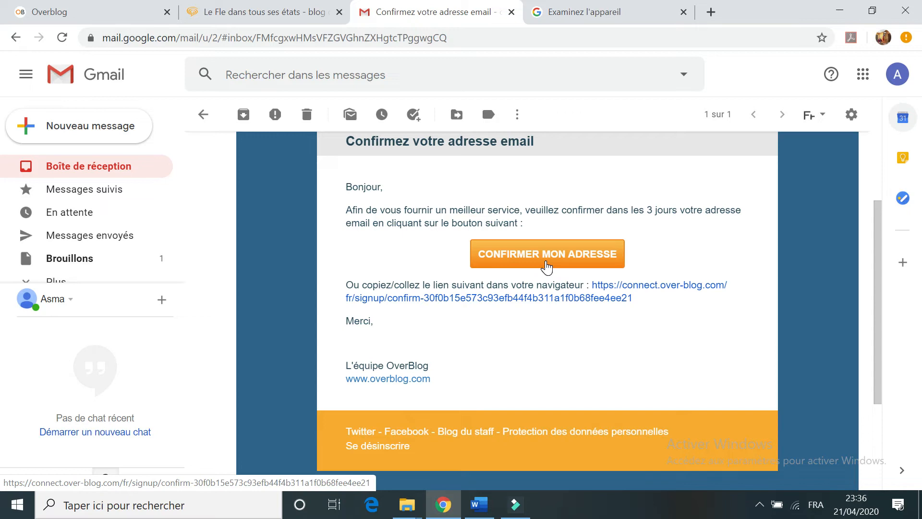
Step: Confirm the e-mail address from Overblog's message in Gmail and connect to the Overblog account
{"action": "left_click", "coordinate": [545, 255]}
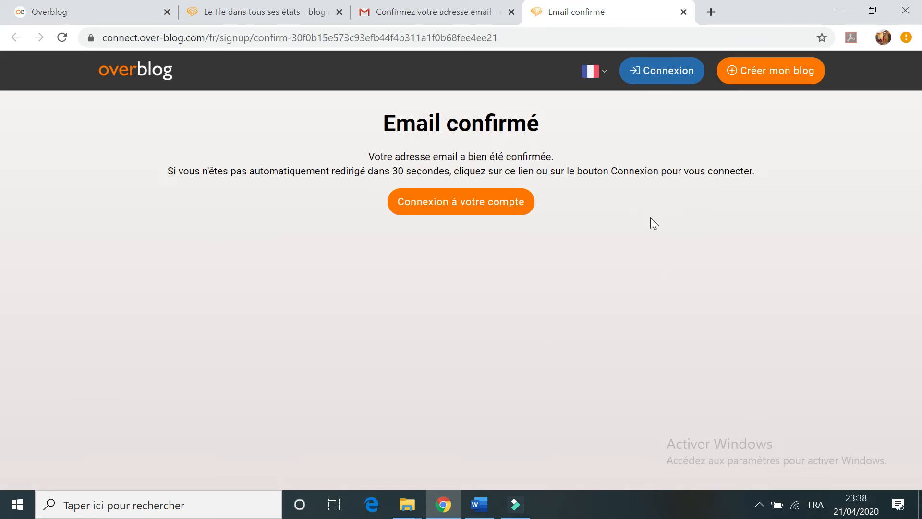
{"action": "left_click", "coordinate": [449, 210]}
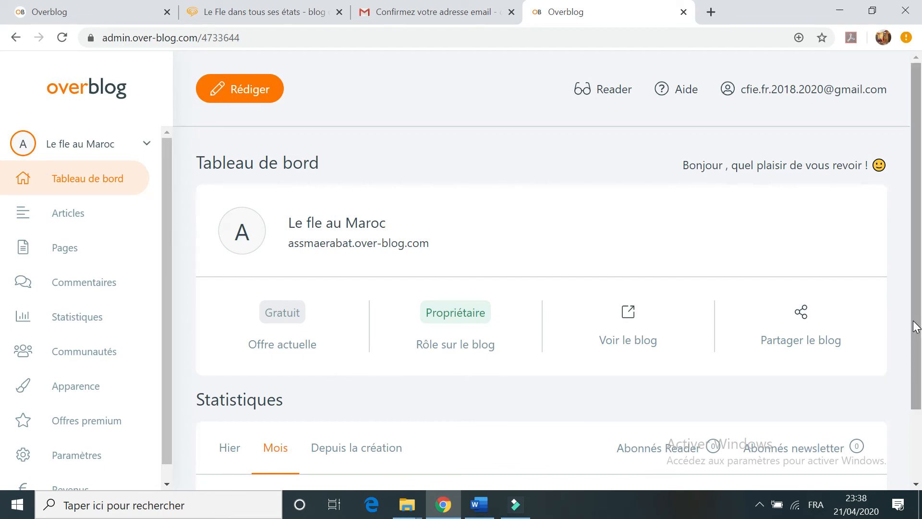
Step: Open the public view of the new blog from the dashboard and accept its privacy notice
{"action": "scroll", "coordinate": [690, 331], "scroll_direction": "down", "scroll_amount": 1}
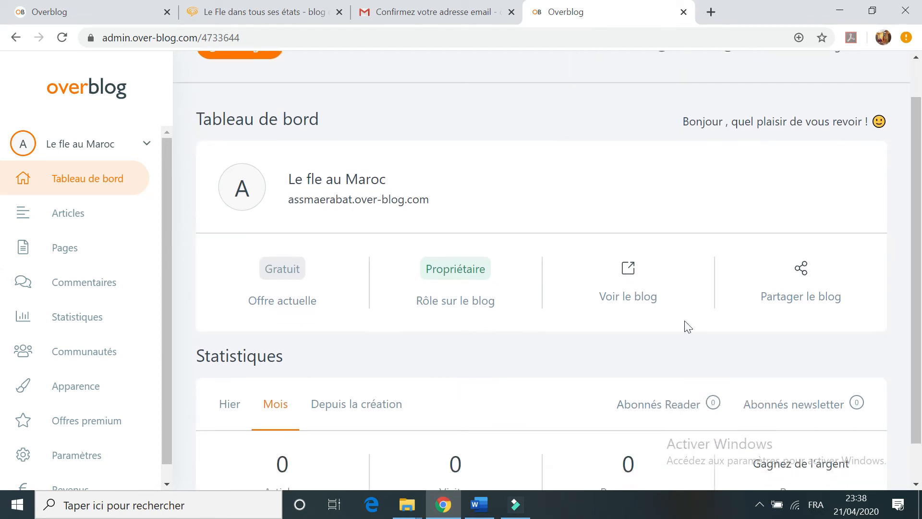
{"action": "left_click", "coordinate": [628, 269]}
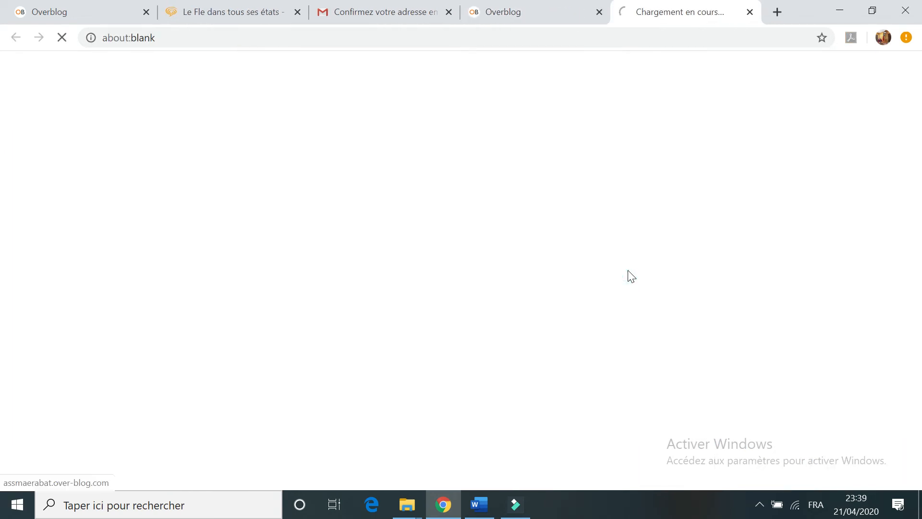
{"action": "left_click", "coordinate": [506, 12]}
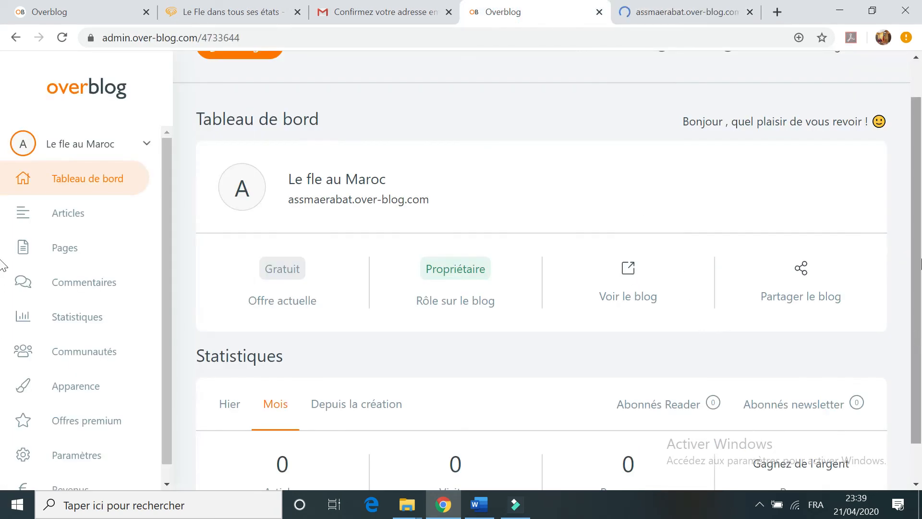
{"action": "scroll", "coordinate": [4, 288], "scroll_direction": "down", "scroll_amount": 1}
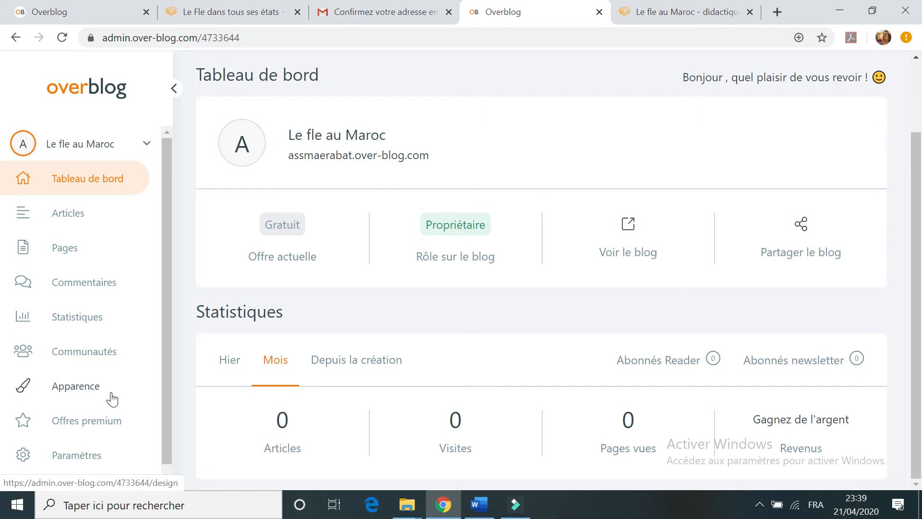
{"action": "scroll", "coordinate": [169, 366], "scroll_direction": "down", "scroll_amount": 1}
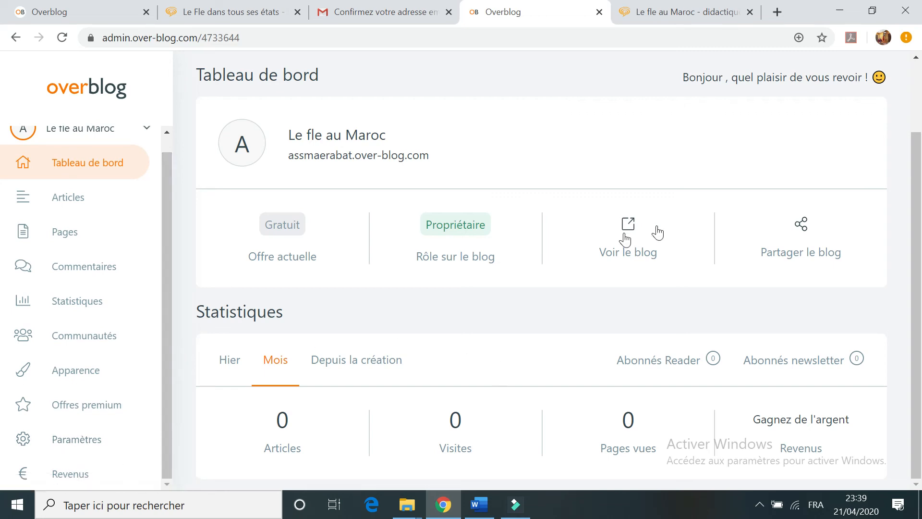
{"action": "left_click", "coordinate": [655, 14]}
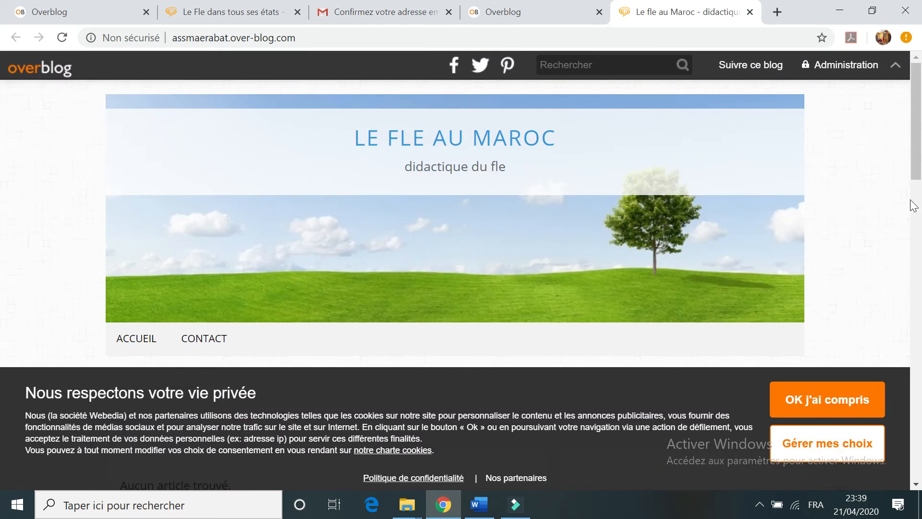
{"action": "left_click", "coordinate": [851, 399]}
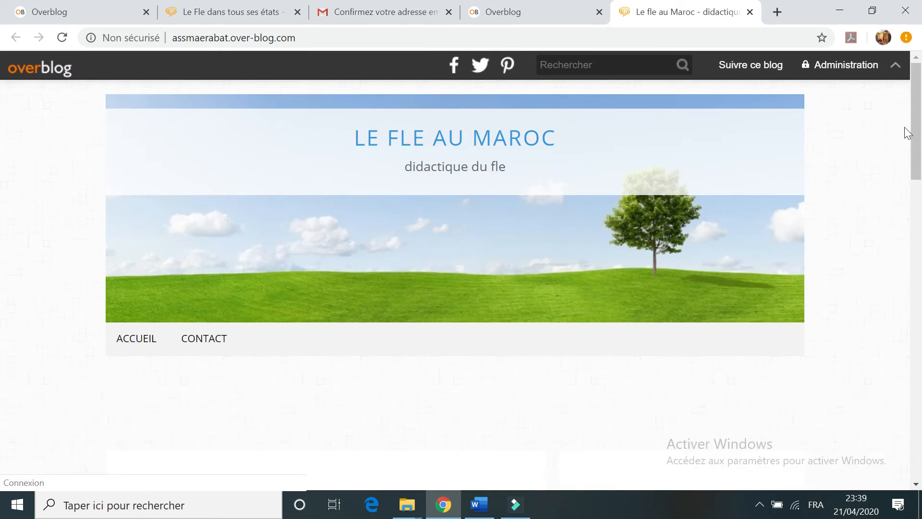
Step: Return from the public blog page to the Overblog administration and start writing a new article from the articles list
{"action": "left_click_drag", "start_coordinate": [921, 116], "coordinate": [921, 172]}
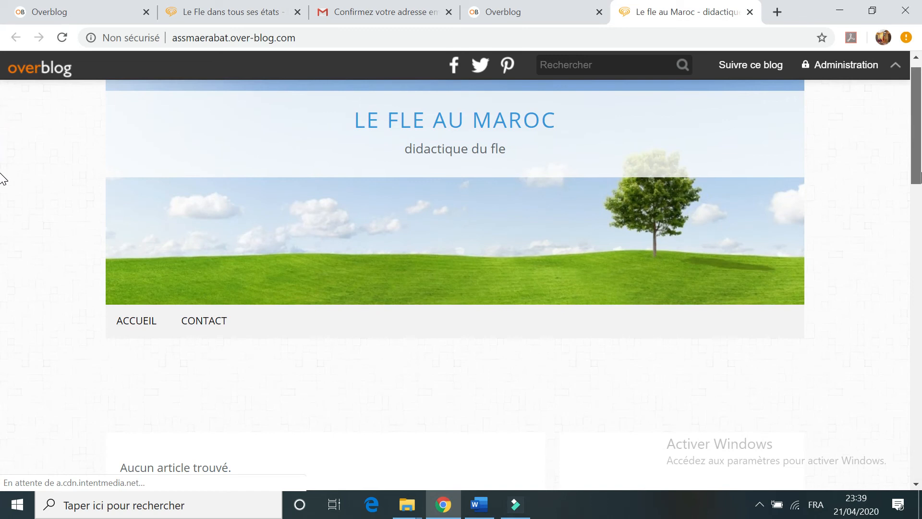
{"action": "scroll", "coordinate": [920, 144], "scroll_direction": "down", "scroll_amount": 4}
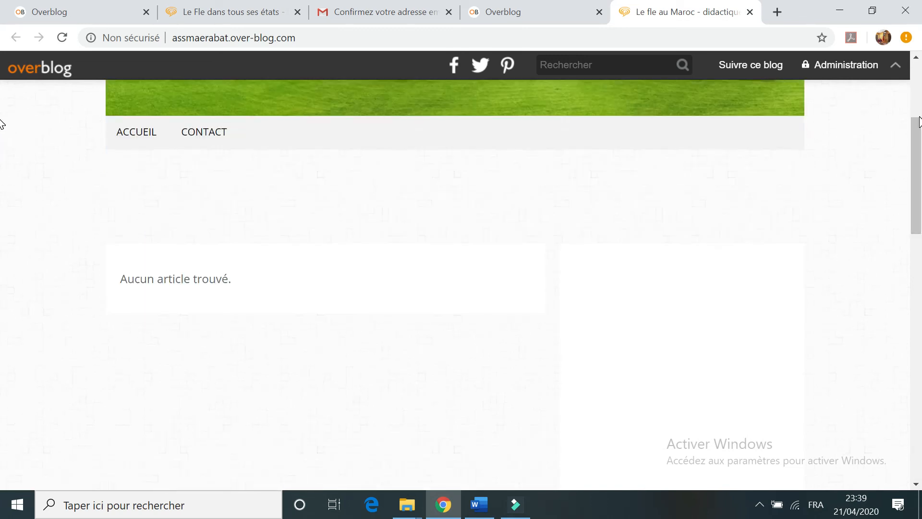
{"action": "left_click_drag", "start_coordinate": [921, 145], "coordinate": [921, 306]}
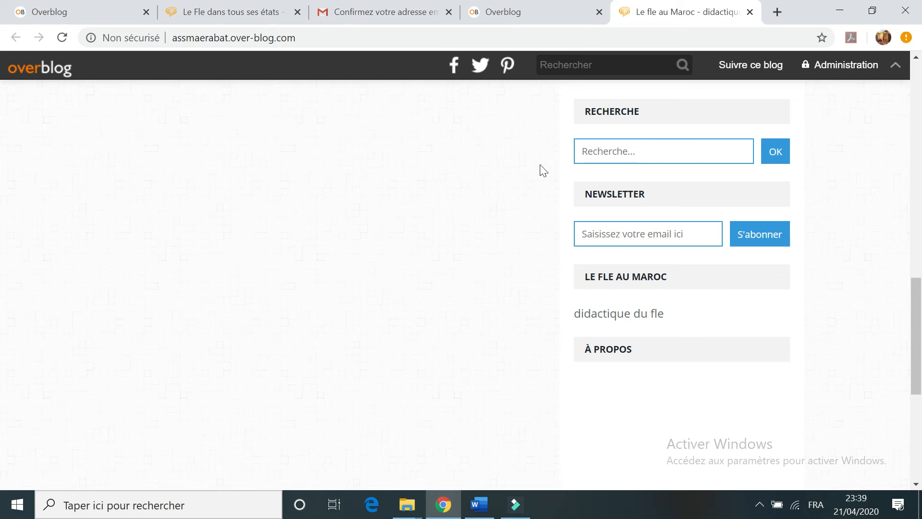
{"action": "left_click", "coordinate": [503, 11]}
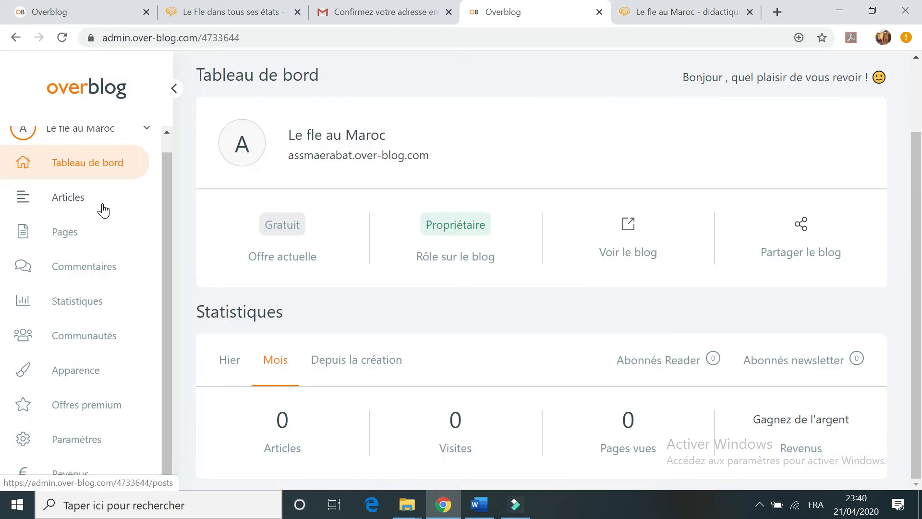
{"action": "left_click", "coordinate": [68, 197]}
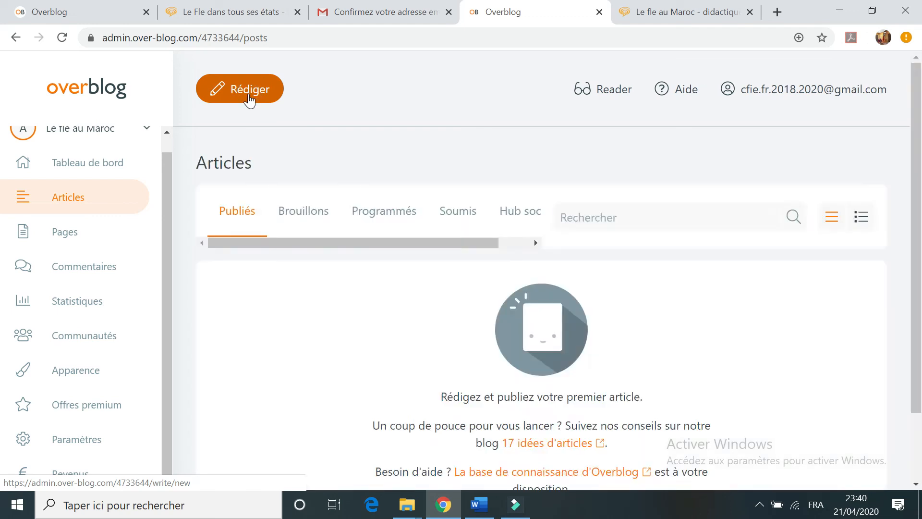
{"action": "left_click", "coordinate": [250, 89]}
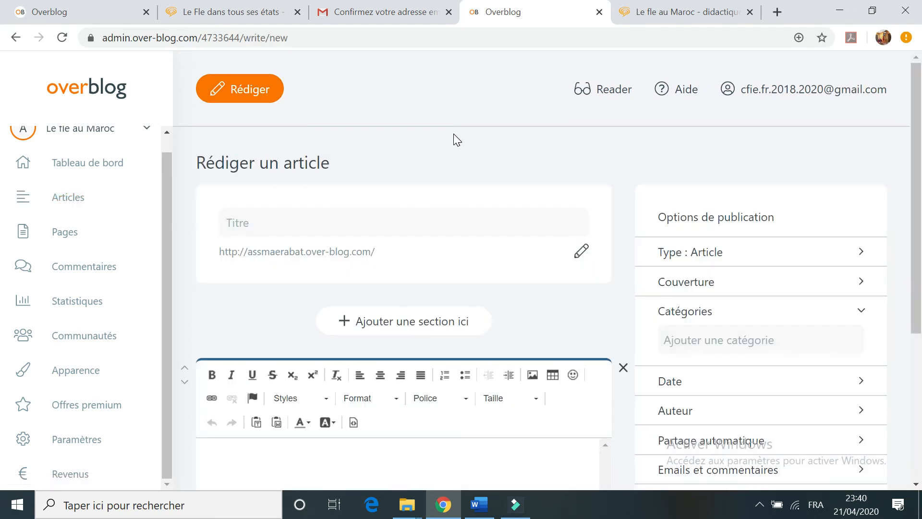
Step: Examine the new article's publication options and text editor, including its link settings and HTML source window, and close both without changes
{"action": "left_click_drag", "start_coordinate": [916, 102], "coordinate": [920, 163]}
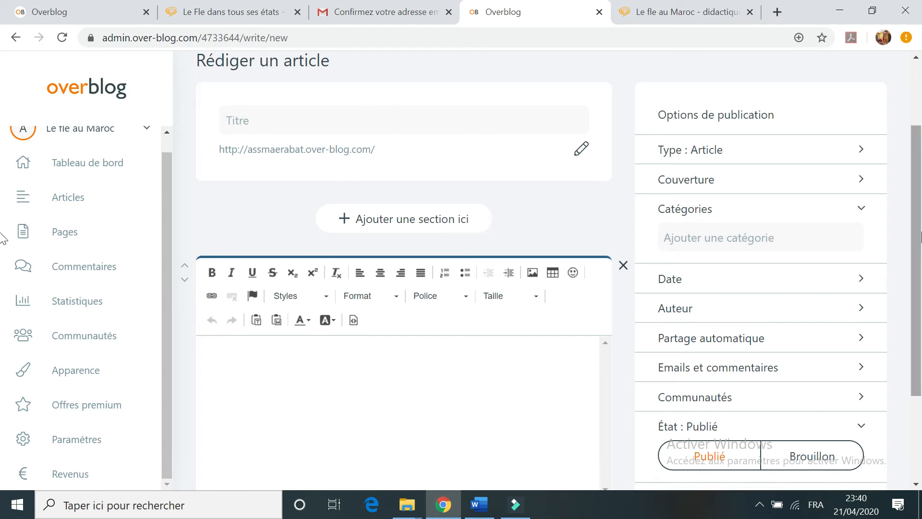
{"action": "scroll", "coordinate": [918, 294], "scroll_direction": "down", "scroll_amount": 3}
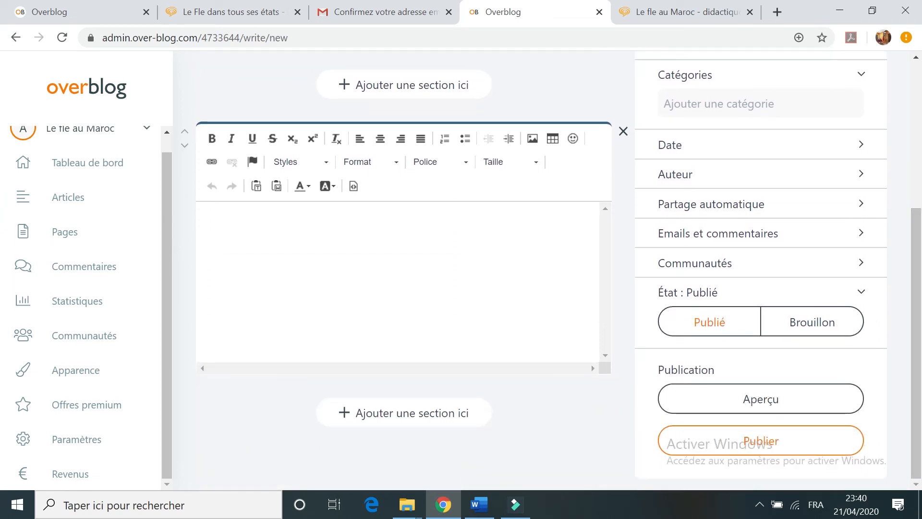
{"action": "left_click", "coordinate": [216, 227]}
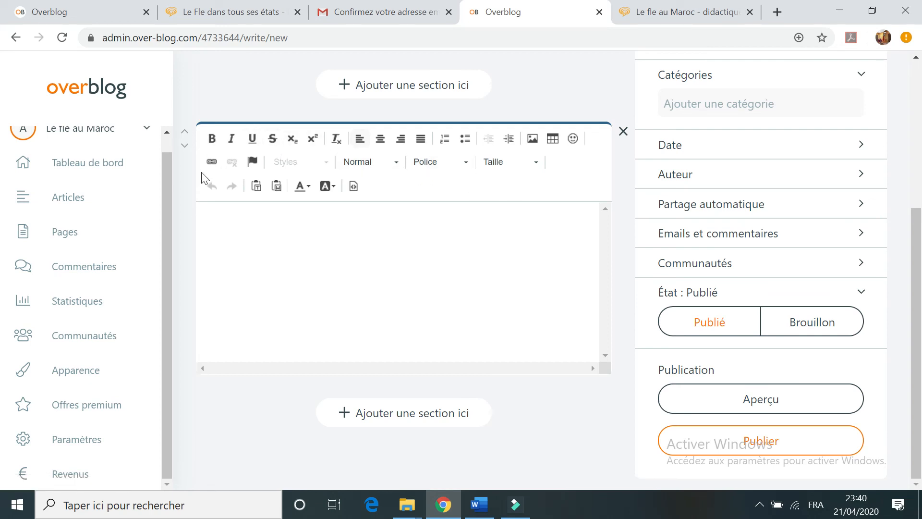
{"action": "left_click", "coordinate": [212, 163]}
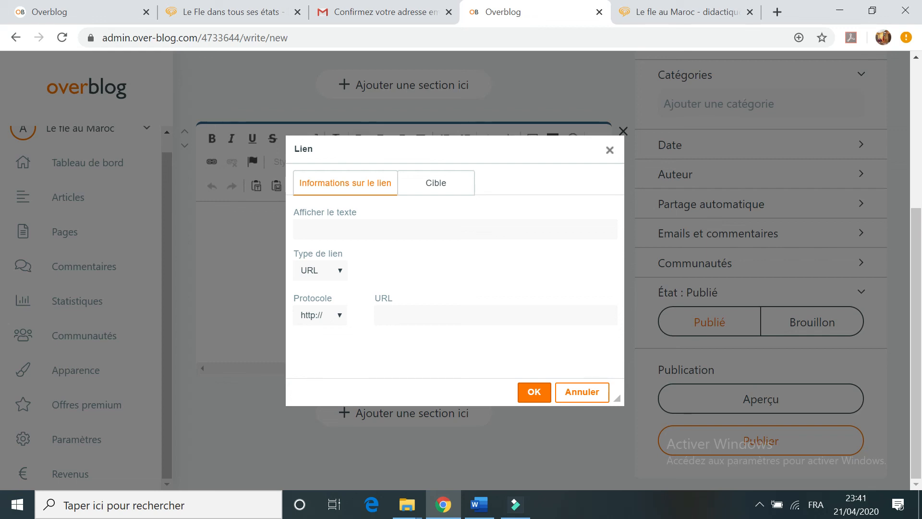
{"action": "left_click", "coordinate": [610, 150]}
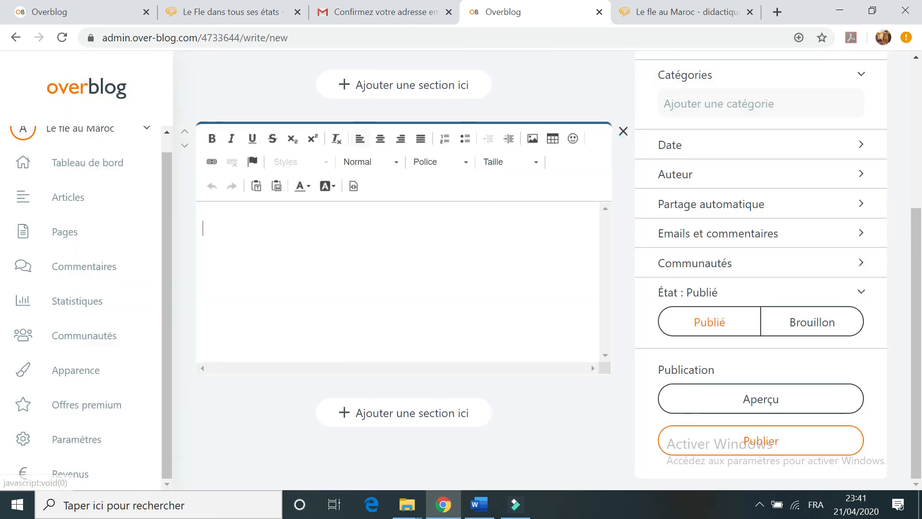
{"action": "left_click", "coordinate": [355, 187]}
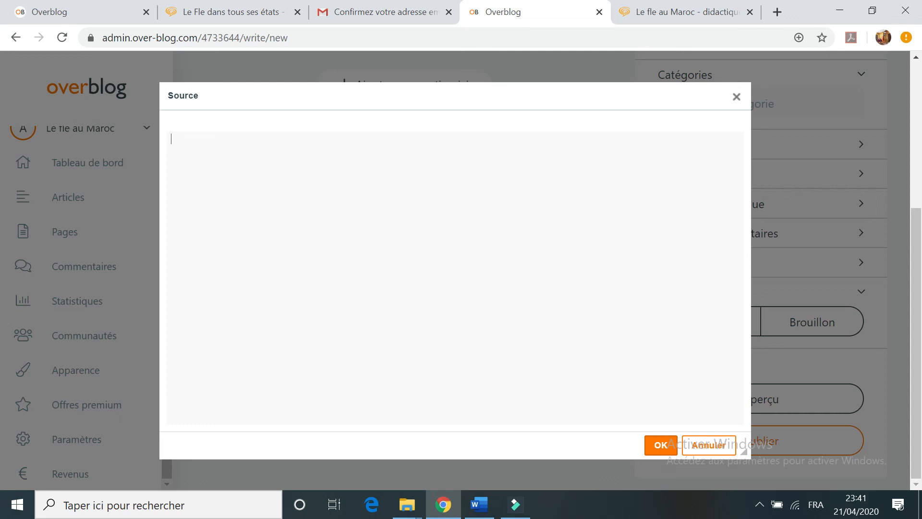
{"action": "left_click", "coordinate": [736, 97]}
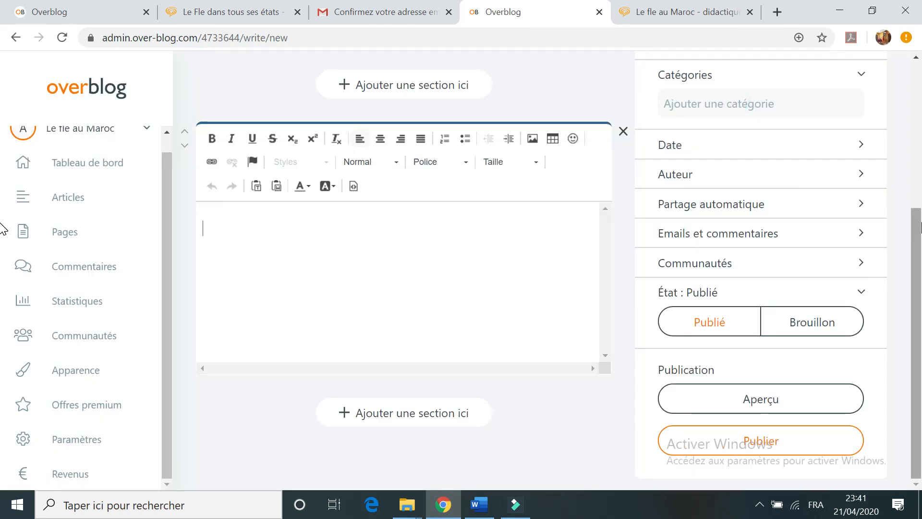